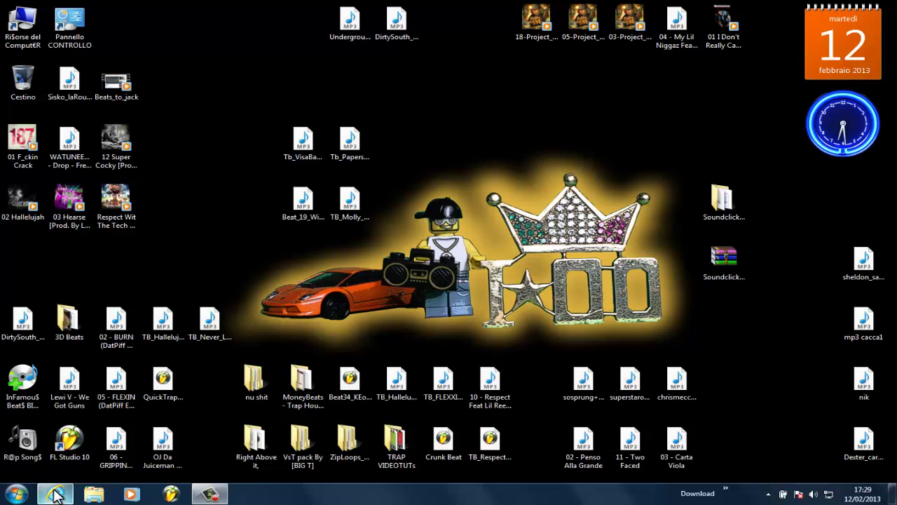
# Switch to PayPal in Internet Explorer and open the creation page for a Paga adesso payment button
pyautogui.moveTo(57, 494)
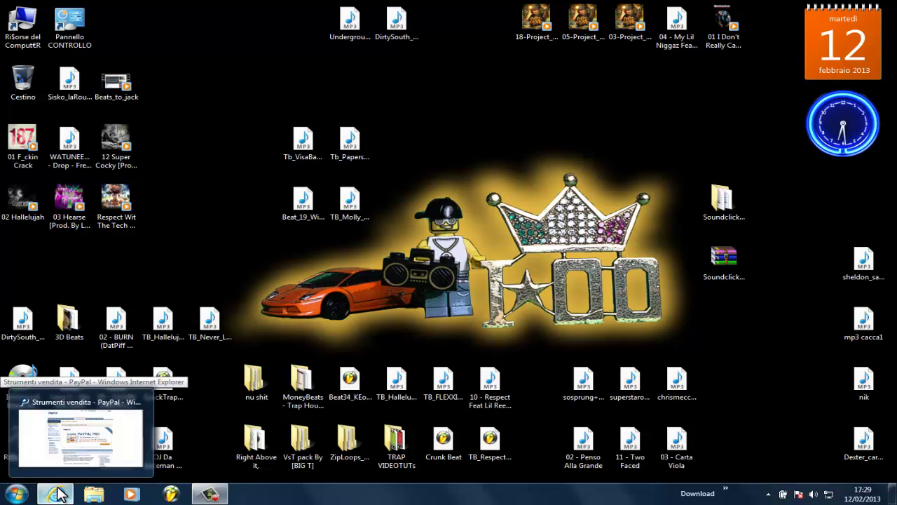
pyautogui.click(70, 471)
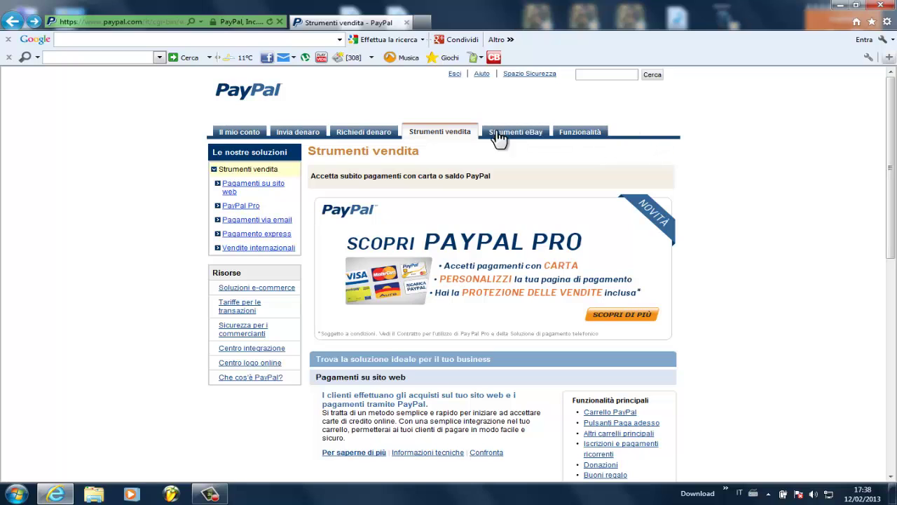
pyautogui.scroll(-3, 438, 140)
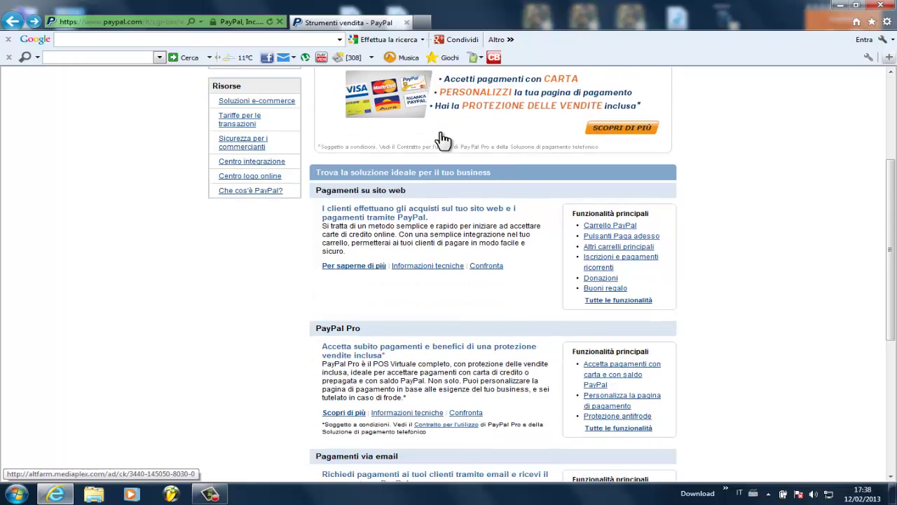
pyautogui.click(597, 237)
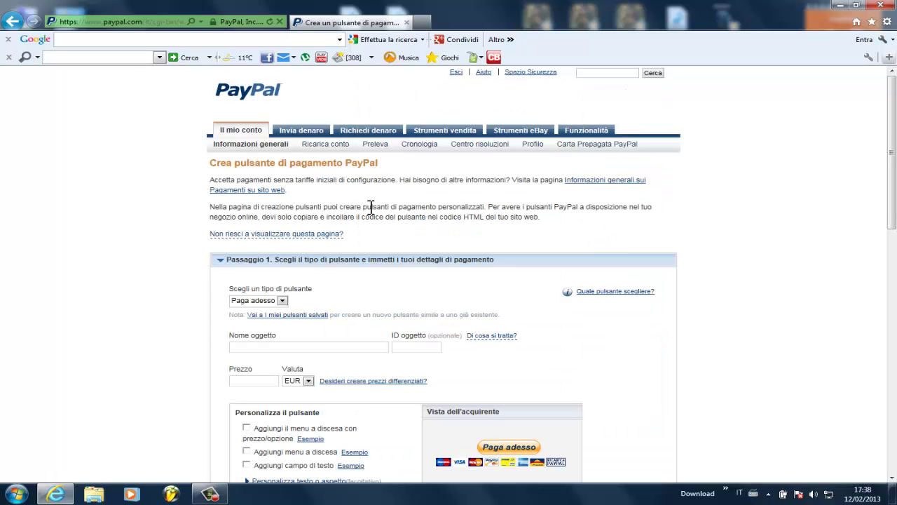
# Enter "BeatStore" as the item name of the payment button
pyautogui.scroll(-2, 154, 158)
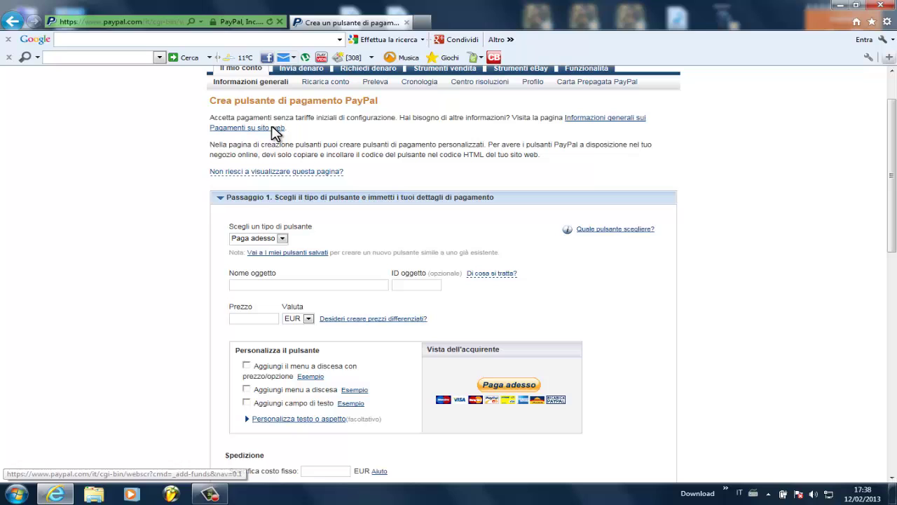
pyautogui.scroll(-2, 154, 162)
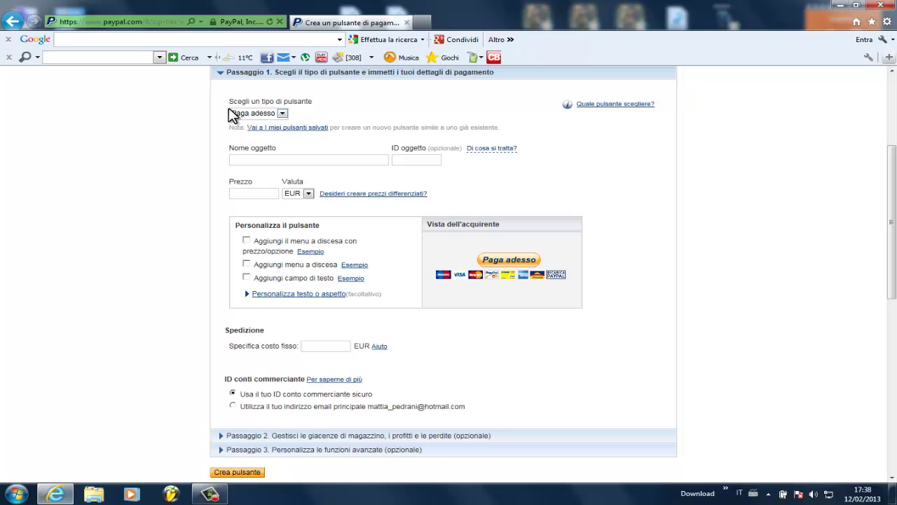
pyautogui.click(245, 159)
pyautogui.write('Be')
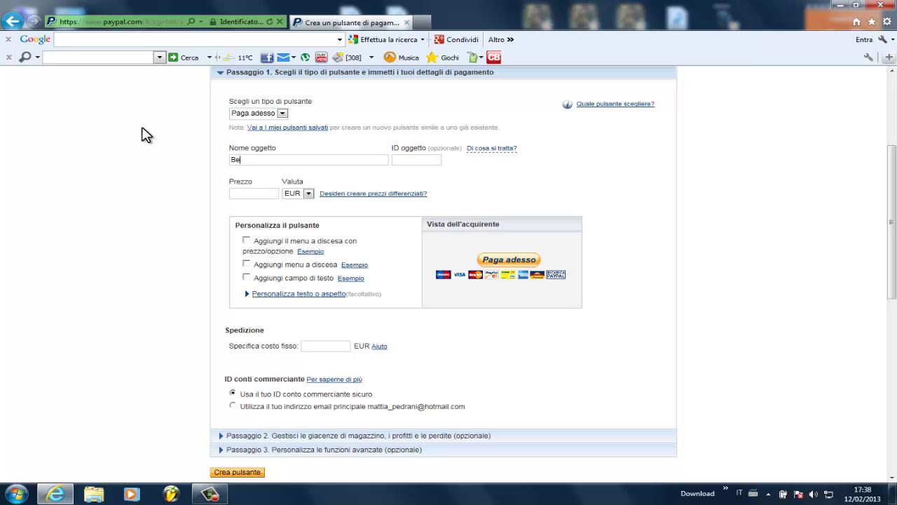
pyautogui.write('atStore')
# Add a drop-down menu with price per option, priced in USD and named "Leasing options"
pyautogui.scroll(-1, 200, 174)
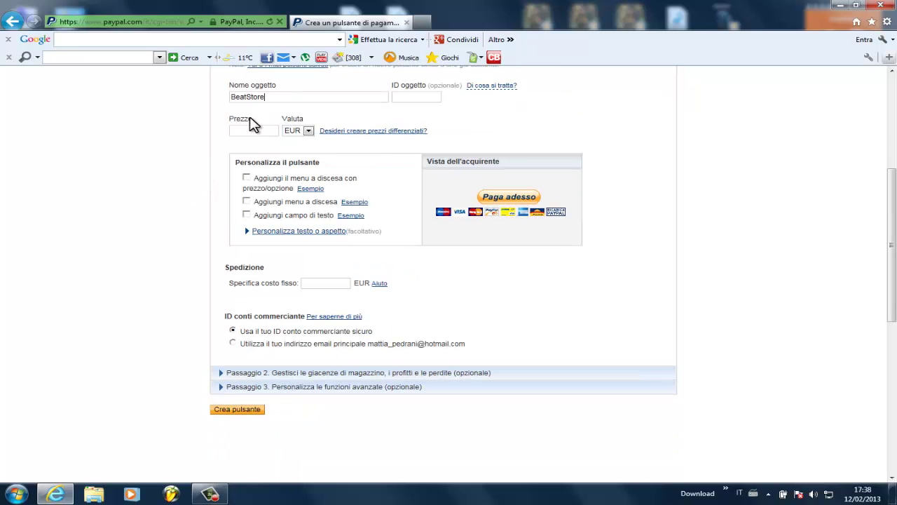
pyautogui.click(246, 177)
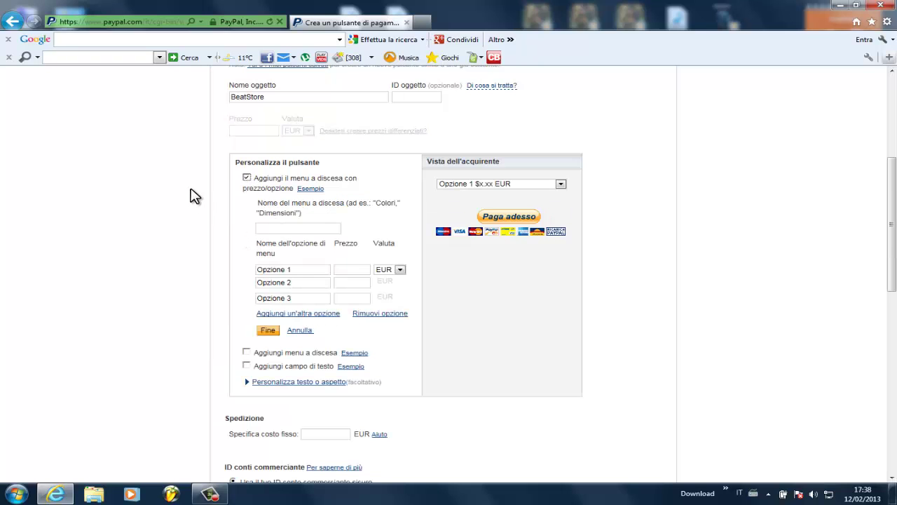
pyautogui.scroll(-1, 194, 202)
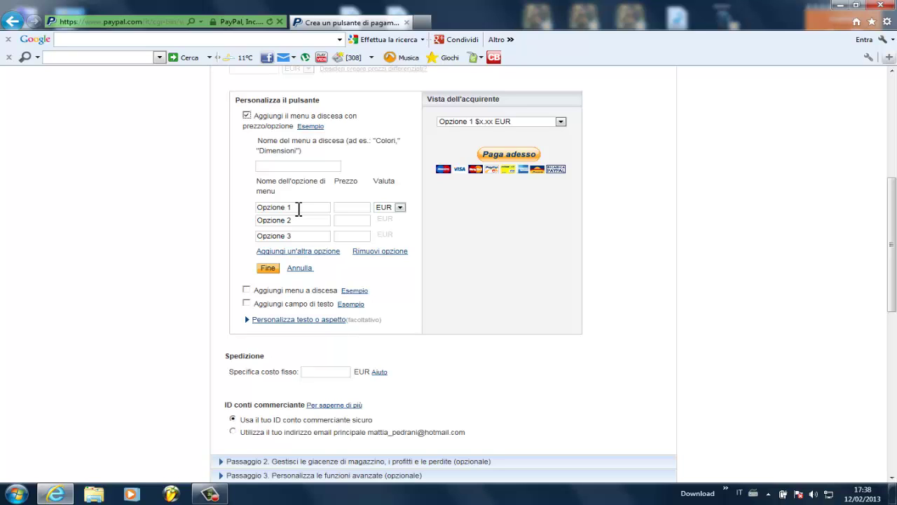
pyautogui.click(398, 207)
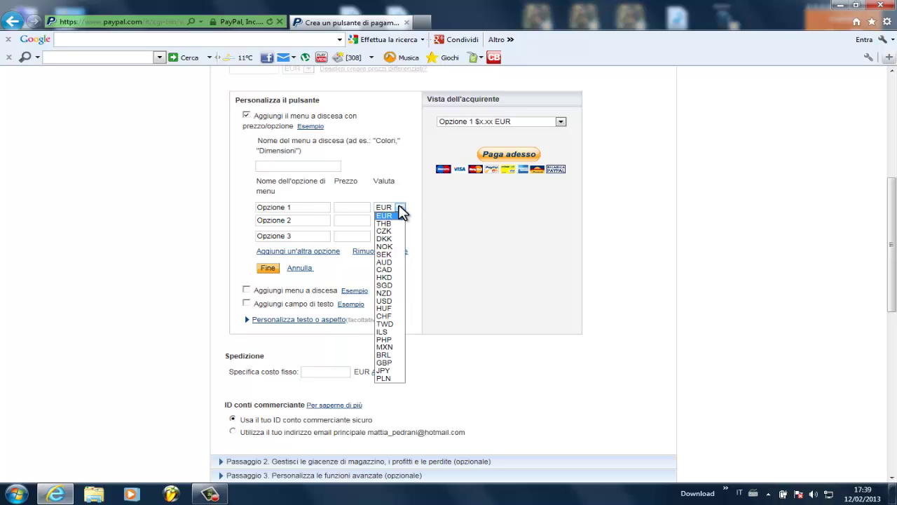
pyautogui.click(387, 302)
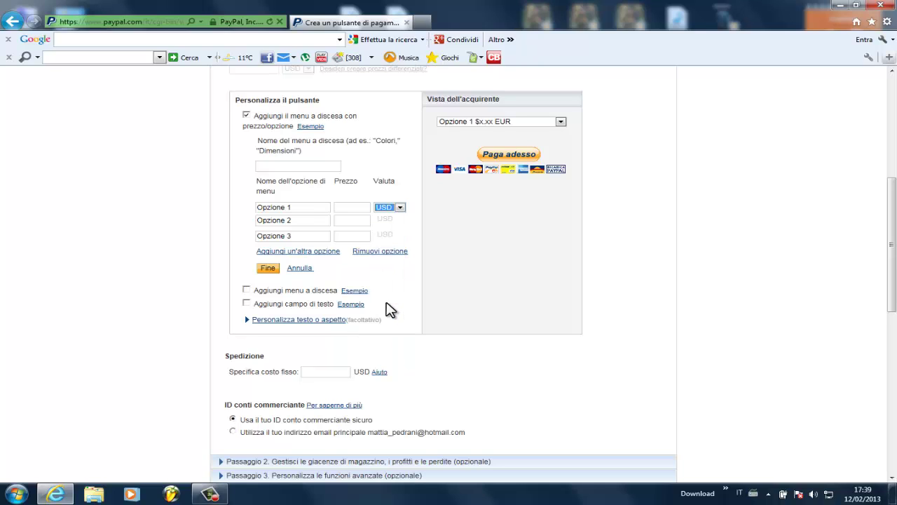
pyautogui.click(278, 166)
pyautogui.write('Leasing options')
# Define the first menu option as "Regular Lease Mp3" with a price of 7,99
pyautogui.click(310, 206)
pyautogui.scroll(1, 18, 236)
pyautogui.write('R')
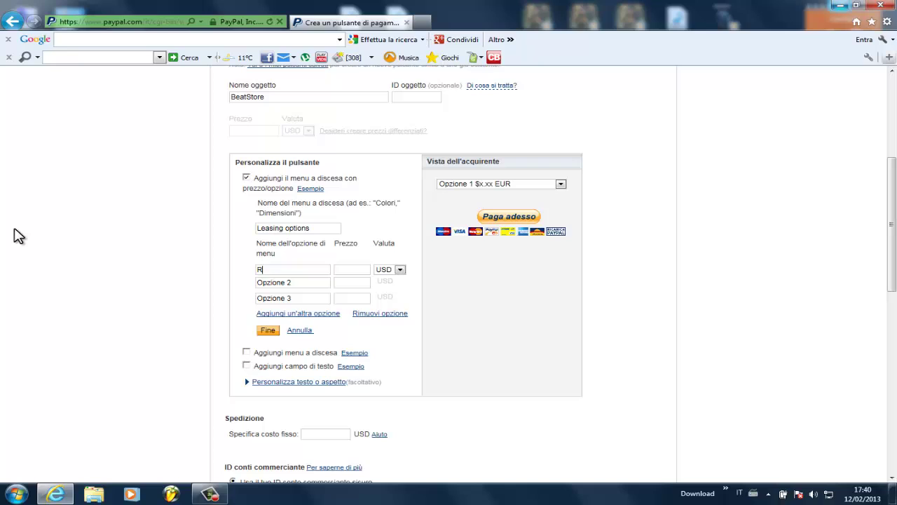
pyautogui.write('egular ')
pyautogui.write('Leas')
pyautogui.write('e Mp')
pyautogui.write('7,99')
pyautogui.doubleClick(346, 270)
pyautogui.click(340, 270)
# Define the second menu option as "Premium lease wav" with a price of 19,99
pyautogui.moveTo(304, 282); pyautogui.dragTo(216, 284)
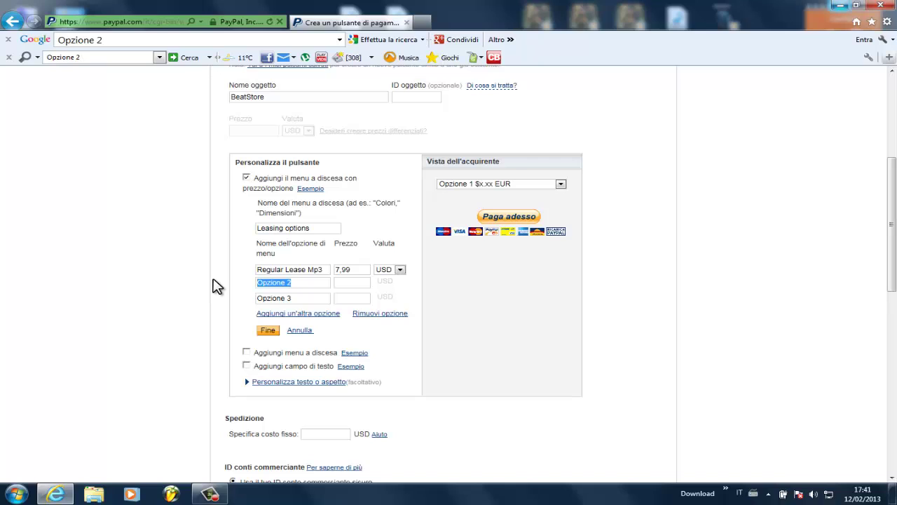
pyautogui.write('Premium lease')
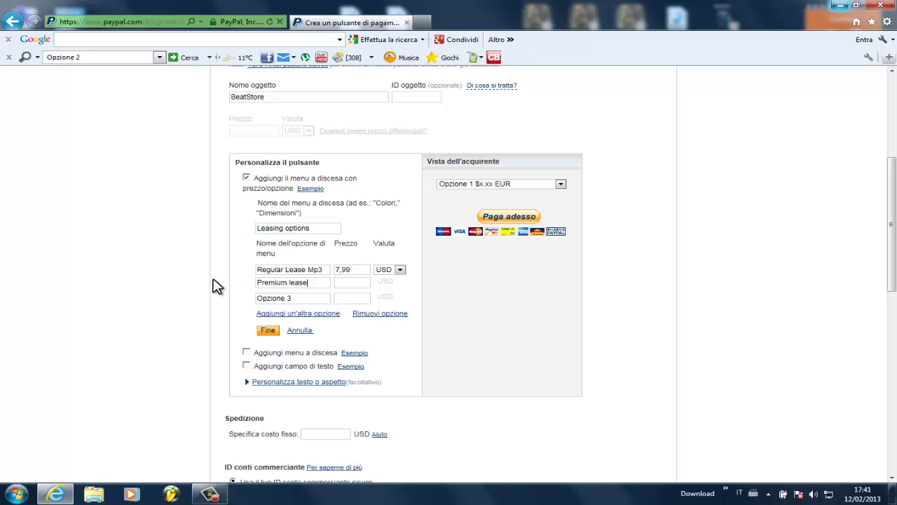
pyautogui.write(' wav')
pyautogui.click(346, 281)
pyautogui.write('19,99')
# Define the third menu option as "Exclusives" with a price of 70
pyautogui.press('Tab')
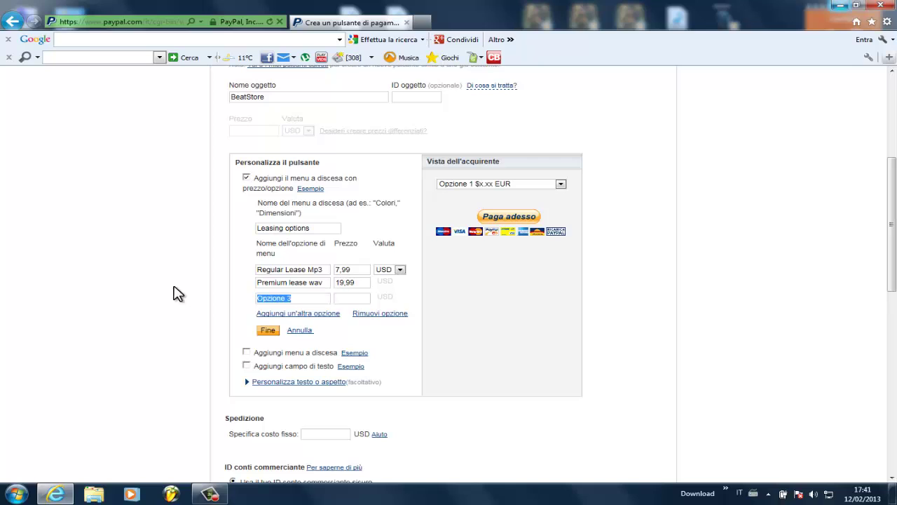
pyautogui.write('Exc')
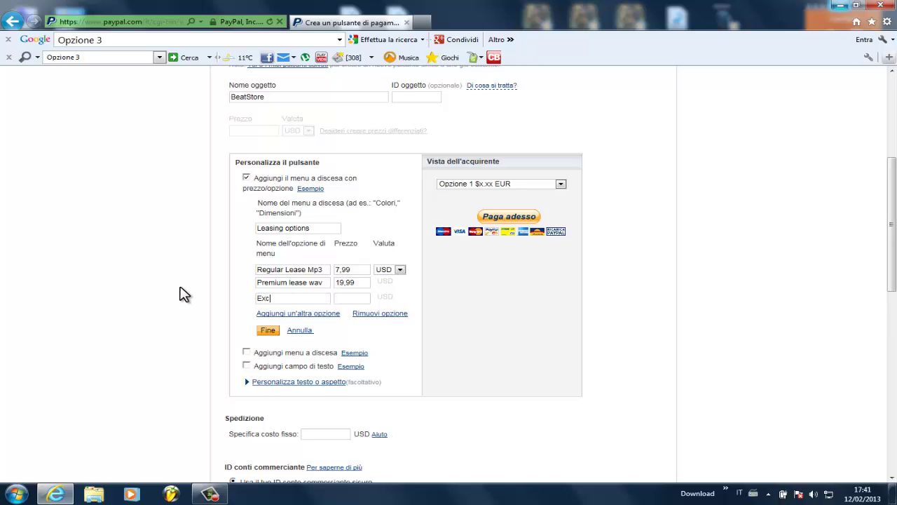
pyautogui.write('lusives')
pyautogui.click(353, 302)
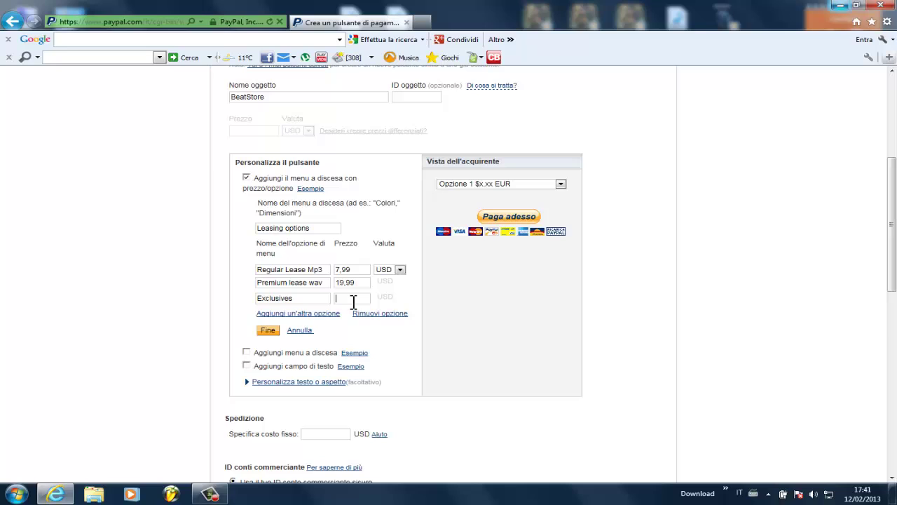
pyautogui.write('70')
# Add a fourth menu option named "2x Regular leases" with a price of 12
pyautogui.click(314, 314)
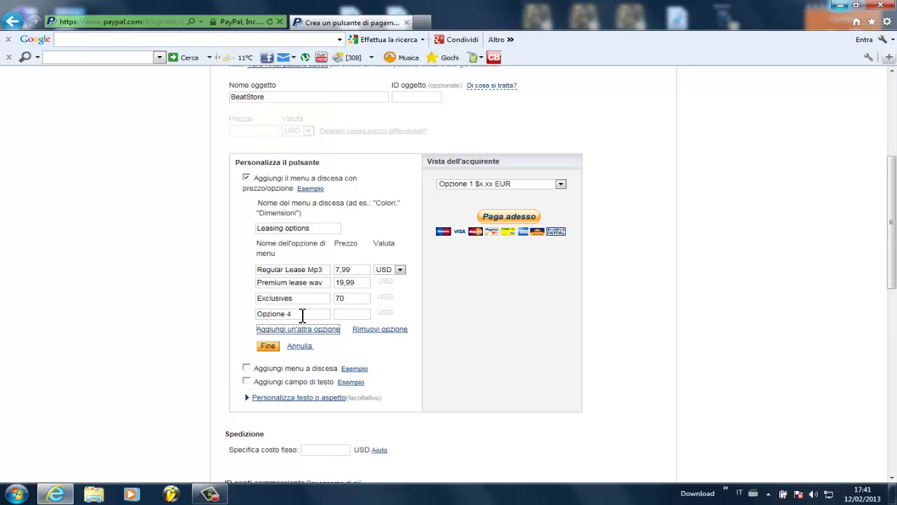
pyautogui.moveTo(302, 315); pyautogui.dragTo(208, 314)
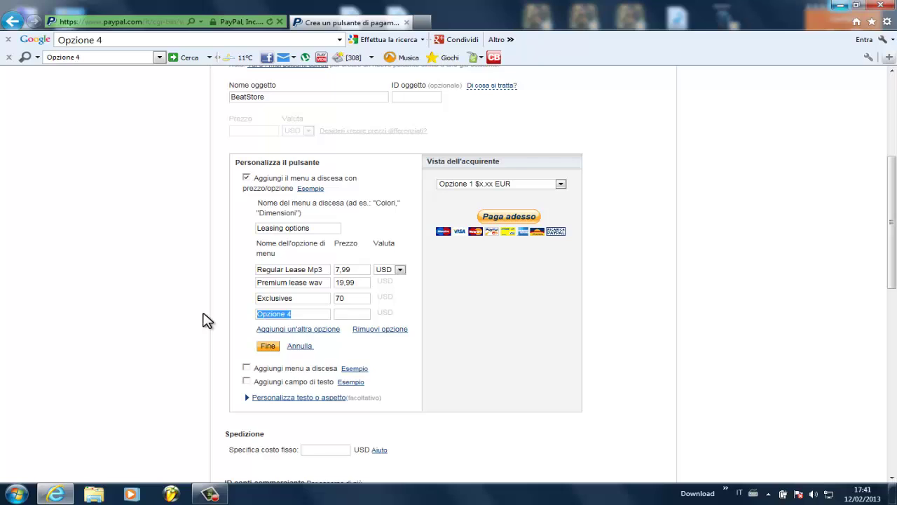
pyautogui.write('2')
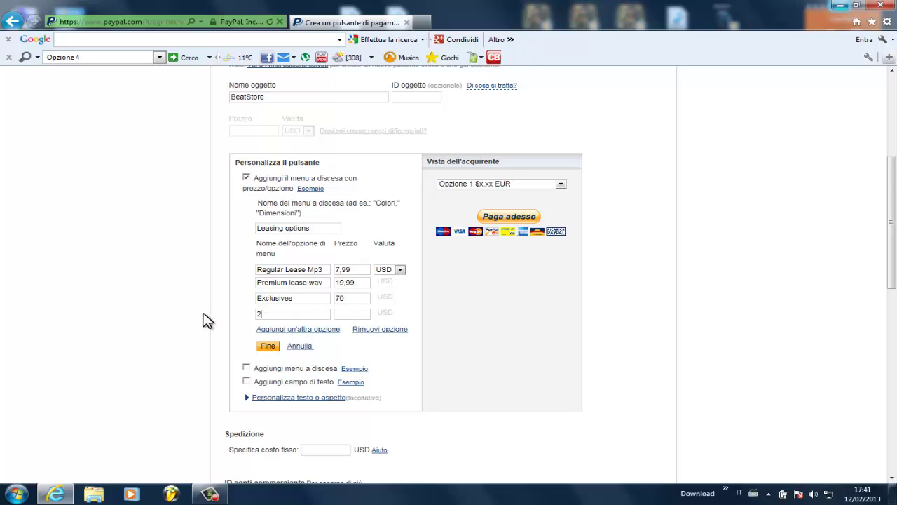
pyautogui.write('x Regular leases')
pyautogui.click(350, 314)
pyautogui.click(350, 313)
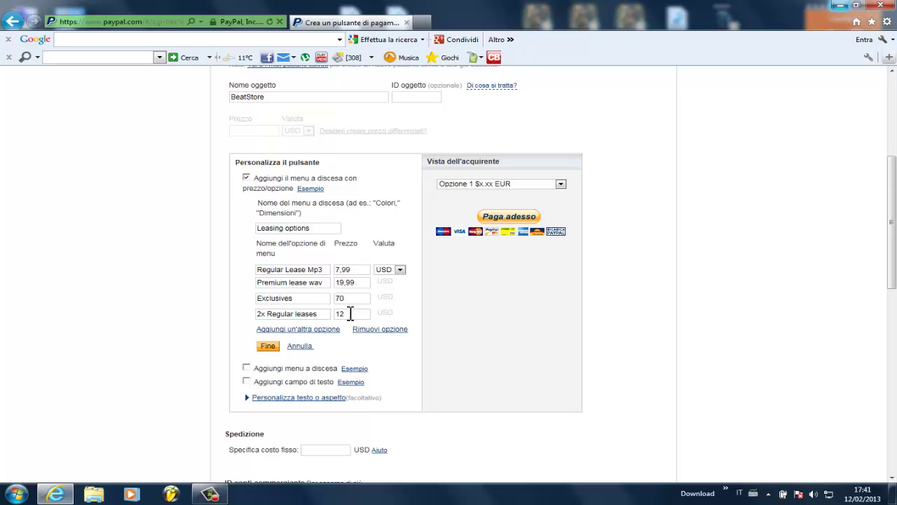
# Finish the leasing options menu and check its entries in the buyer preview
pyautogui.click(560, 184)
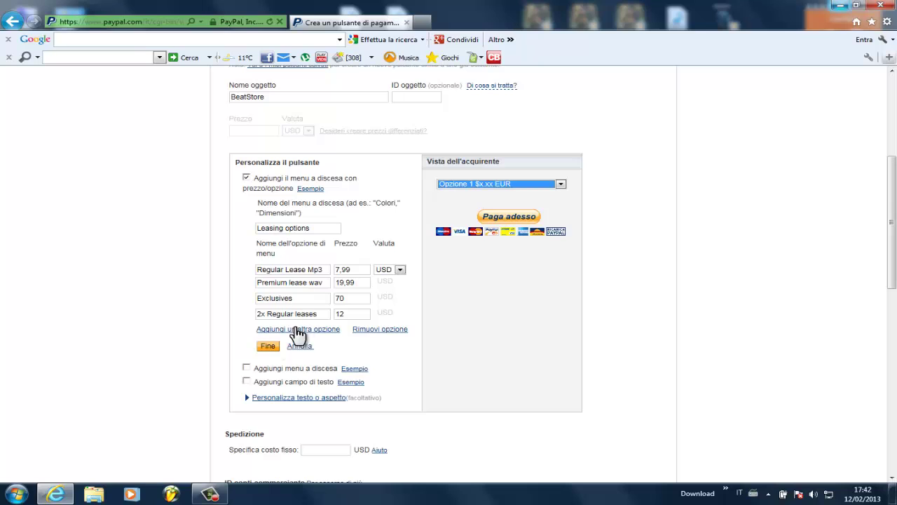
pyautogui.click(266, 346)
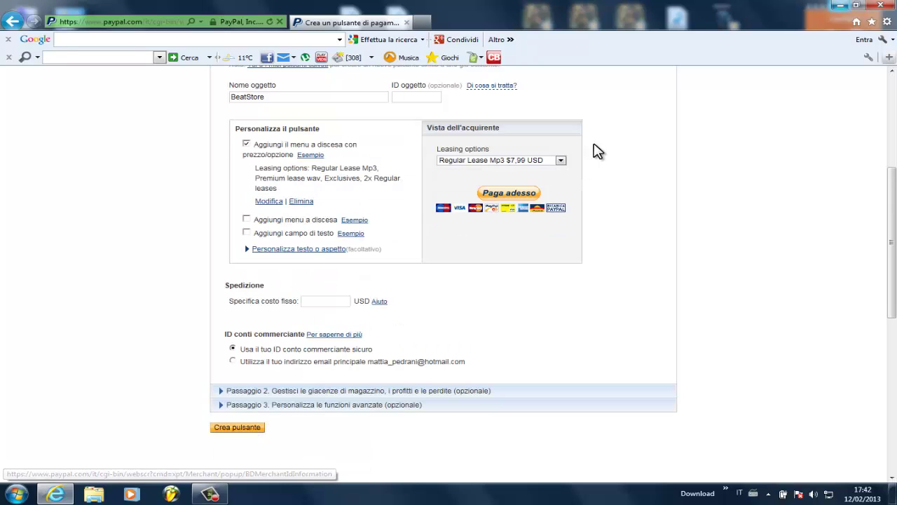
pyautogui.click(561, 161)
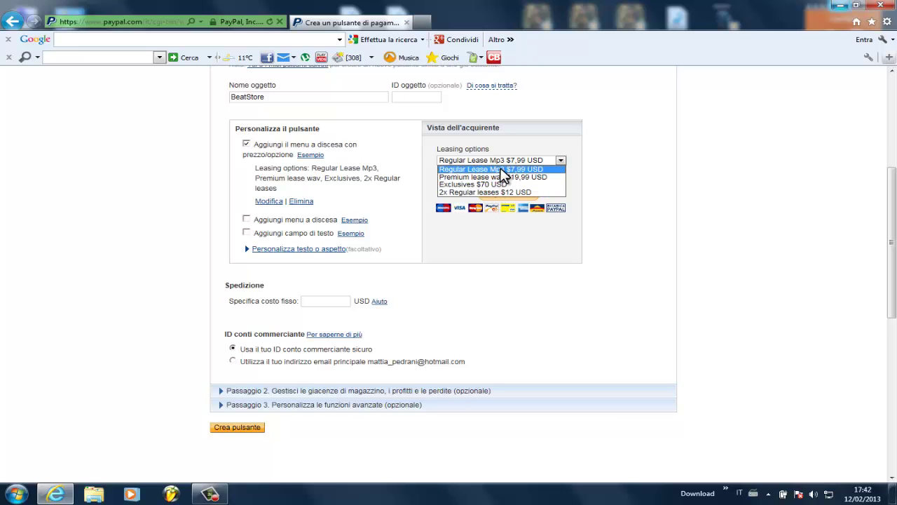
pyautogui.click(567, 161)
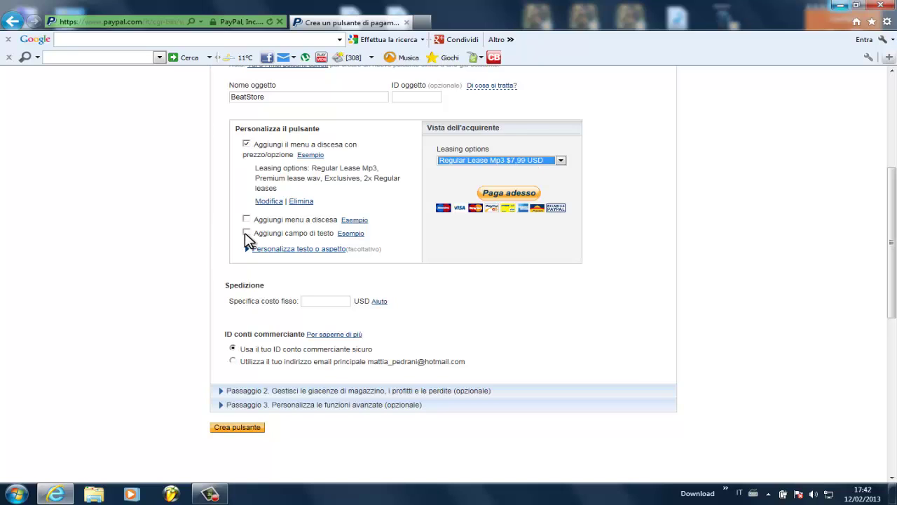
# Add a text field named "Enter beat name or number" to the button and review the leasing options in the buyer preview
pyautogui.click(246, 233)
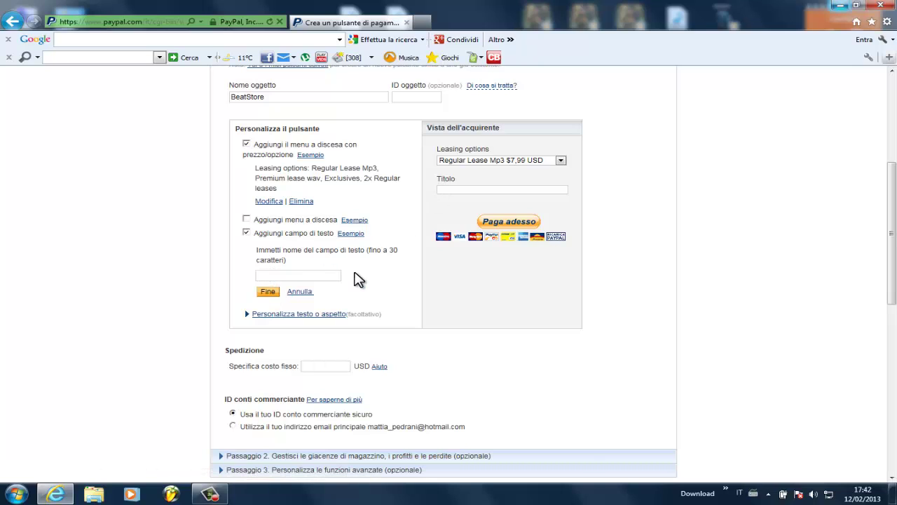
pyautogui.write('nter beat name or number')
pyautogui.click(262, 293)
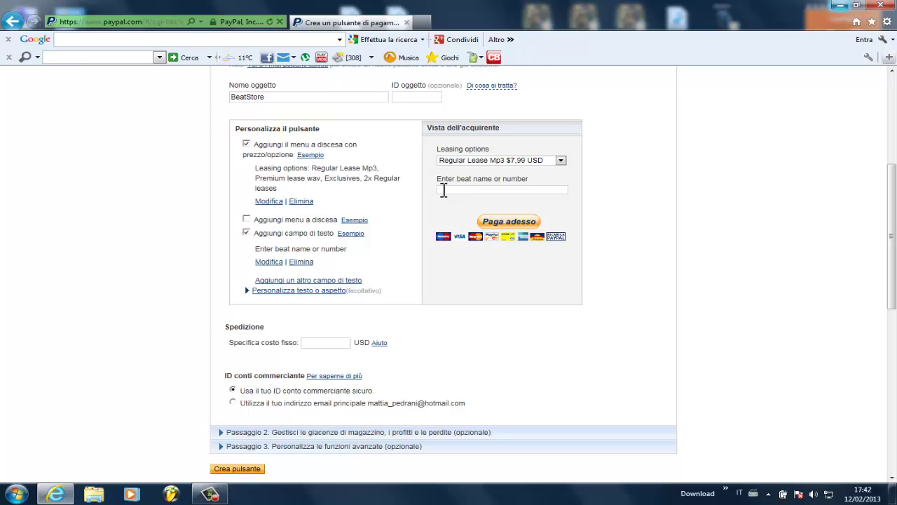
pyautogui.click(561, 161)
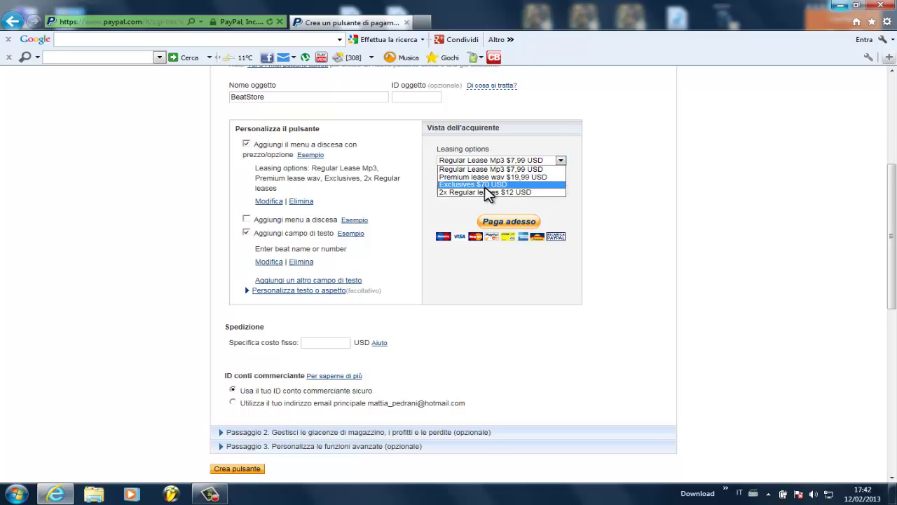
pyautogui.click(495, 209)
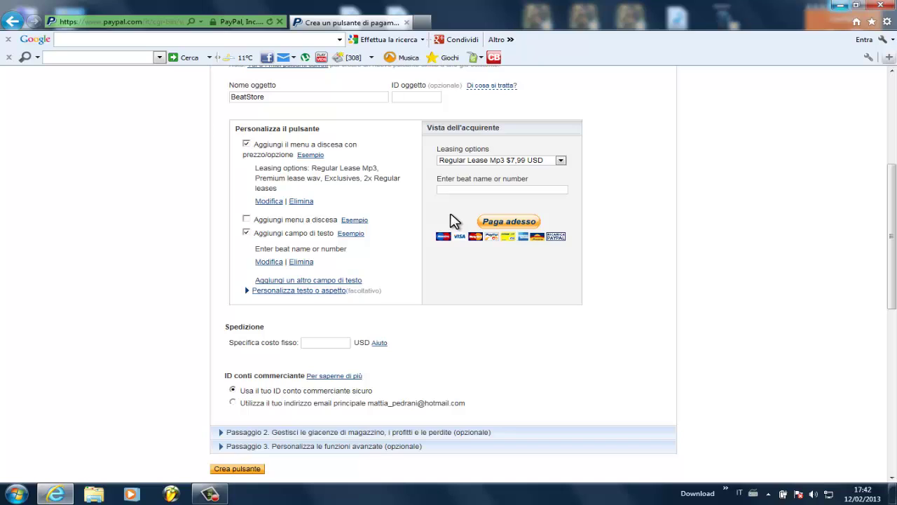
# Choose the primary email address as the merchant account ID, create the button, and look through its generated website code
pyautogui.scroll(-3, 64, 194)
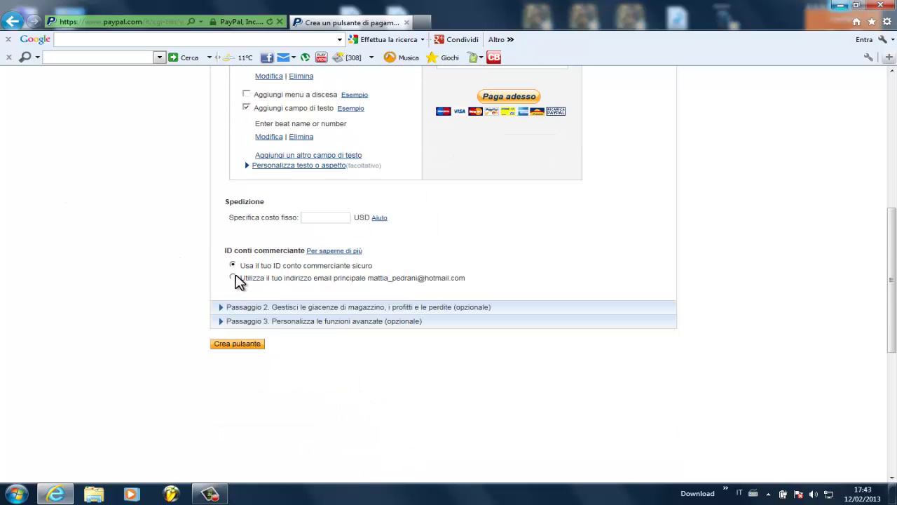
pyautogui.click(234, 278)
pyautogui.scroll(-2, 386, 282)
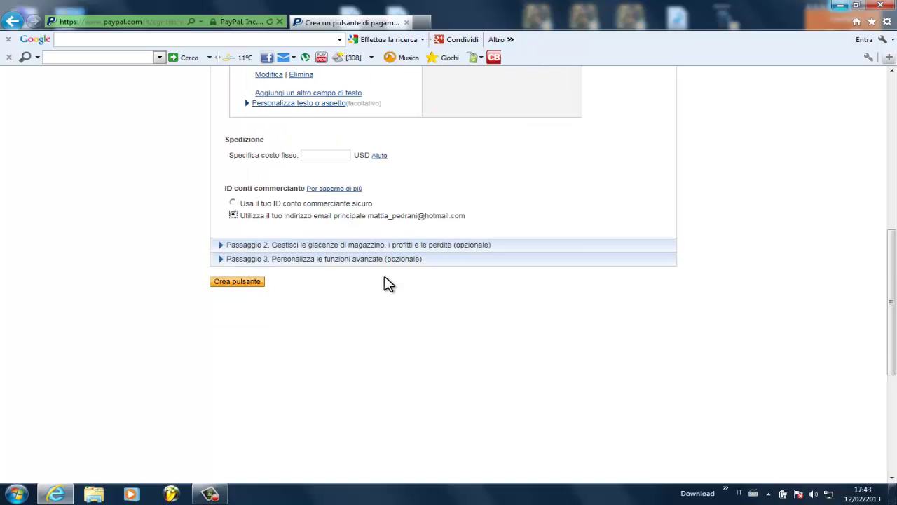
pyautogui.click(239, 284)
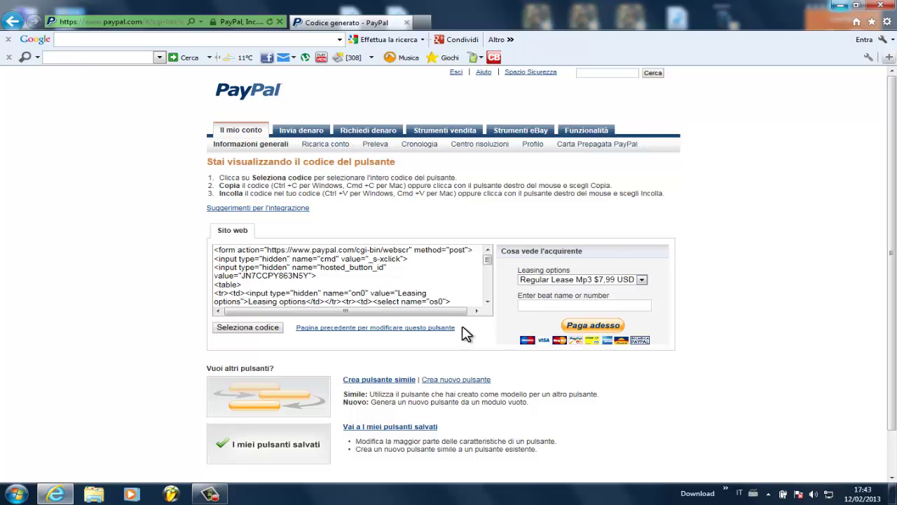
pyautogui.scroll(-1, 490, 313)
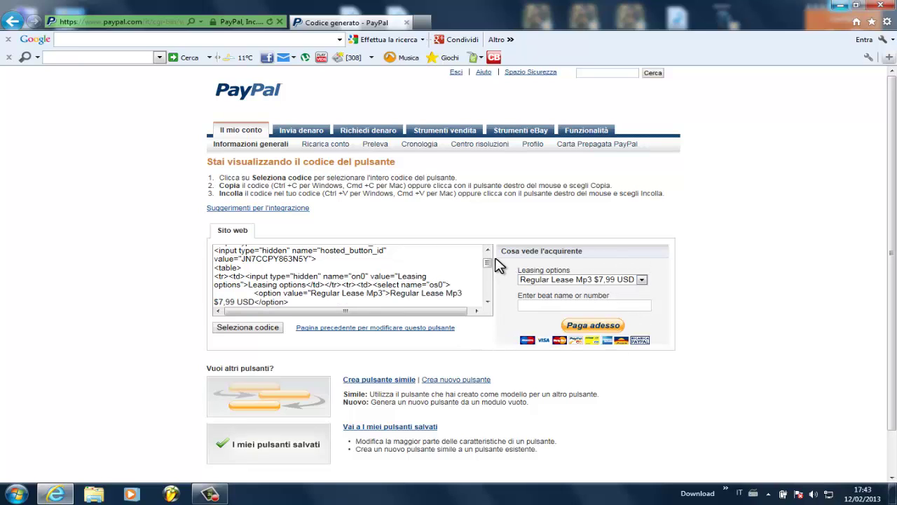
pyautogui.scroll(1, 488, 264)
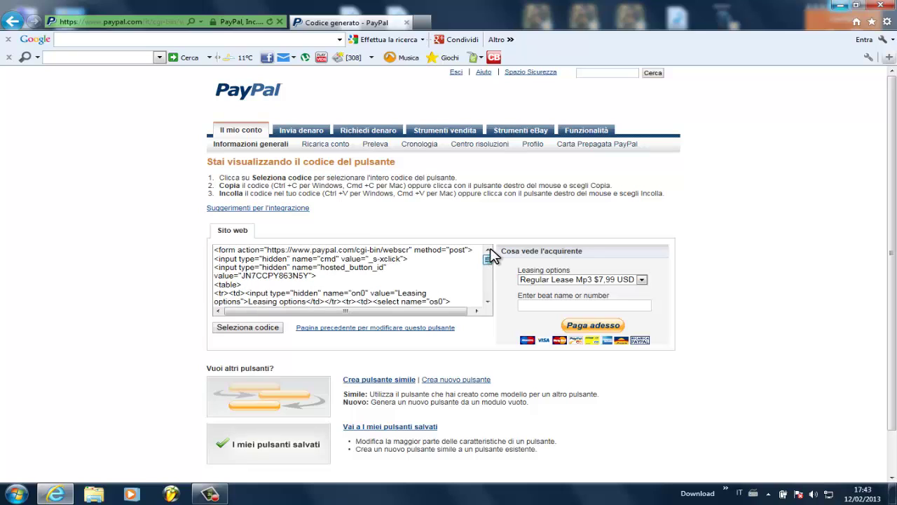
# Select the entire generated website code of the payment button
pyautogui.click(245, 328)
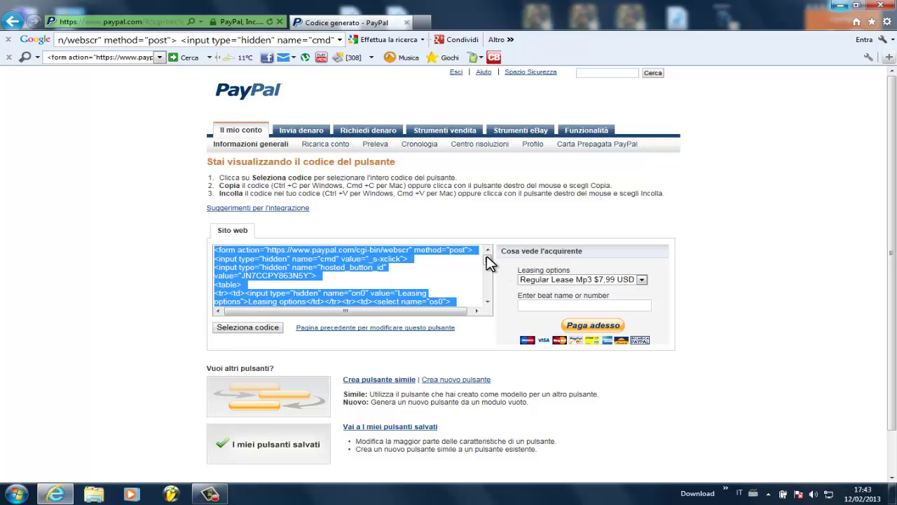
pyautogui.moveTo(488, 259)
pyautogui.mouseDown()
pyautogui.moveTo(487, 302)
pyautogui.moveTo(487, 247)
pyautogui.moveTo(487, 300)
pyautogui.moveTo(492, 256)
pyautogui.mouseUp()
pyautogui.moveTo(490, 261)
pyautogui.mouseDown()
pyautogui.moveTo(488, 300)
pyautogui.moveTo(483, 257)
pyautogui.mouseUp()
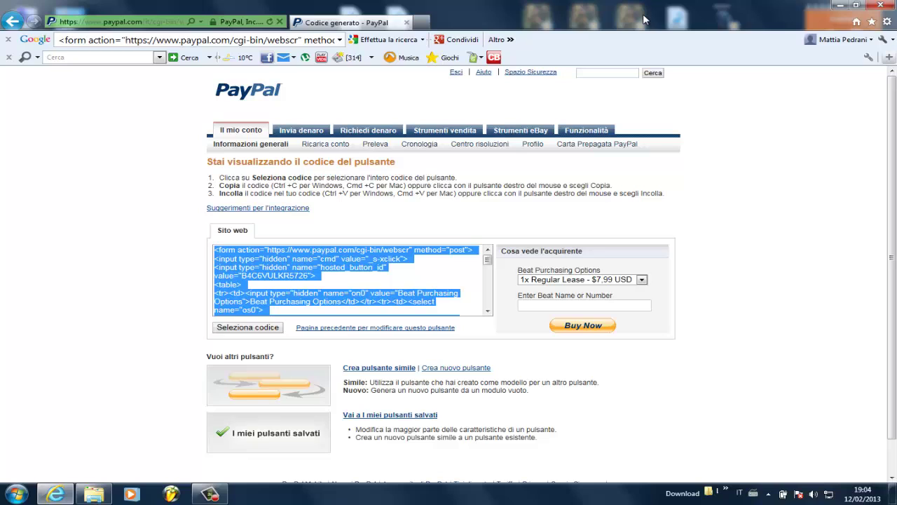
pyautogui.press('Right')
pyautogui.press('Right')
pyautogui.press('Right')
pyautogui.press('Right')
pyautogui.press('Right')
pyautogui.press('Right')
pyautogui.press('Right')
pyautogui.press('Right')
# Open the SoundClick Band Administration page in a new browser tab
pyautogui.hotkey('ctrl', 't')
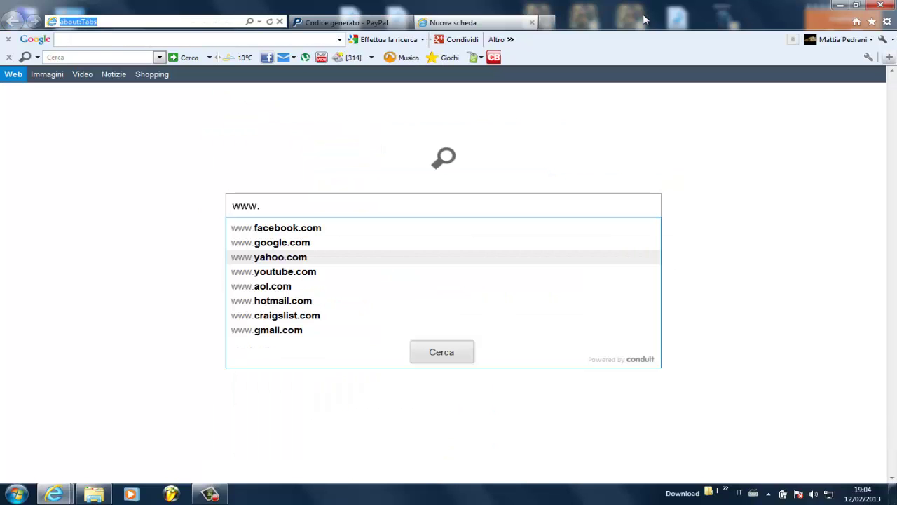
pyautogui.write('www.o')
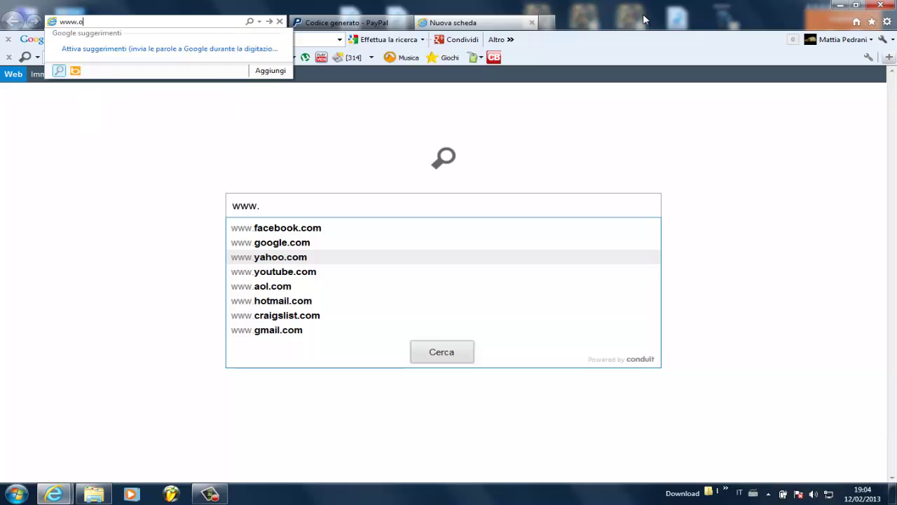
pyautogui.press('BackSpace')
pyautogui.write('soundclick.com/')
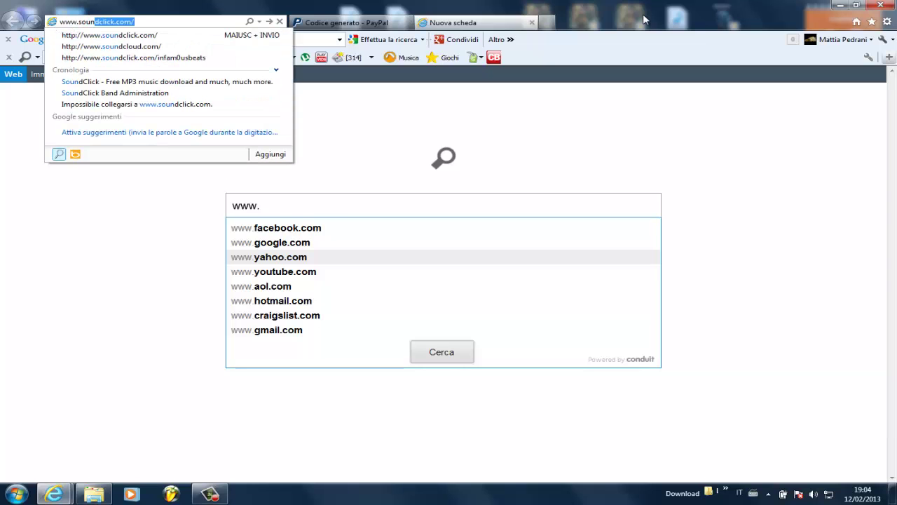
pyautogui.press('Down')
pyautogui.press('Down')
pyautogui.press('Down')
pyautogui.press('Return')
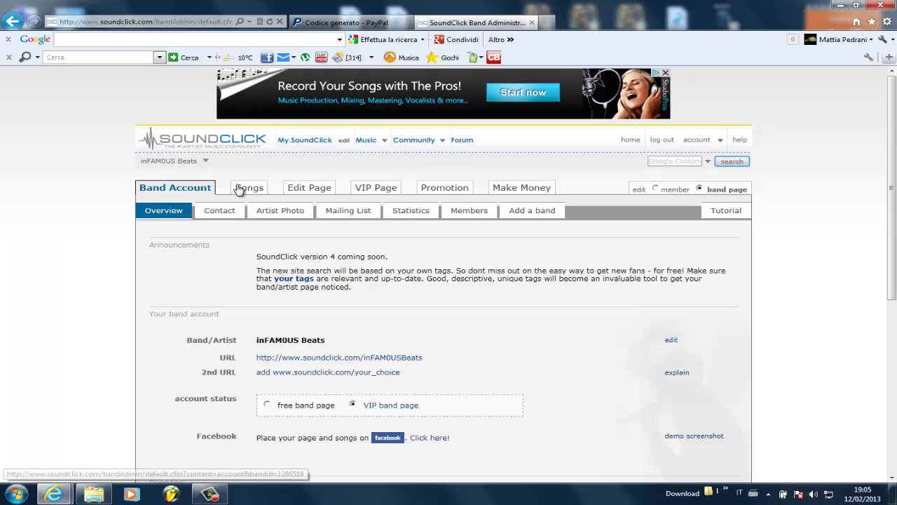
# Open the VIP page layout settings and check that the Interview - Introduction module is active
pyautogui.click(382, 191)
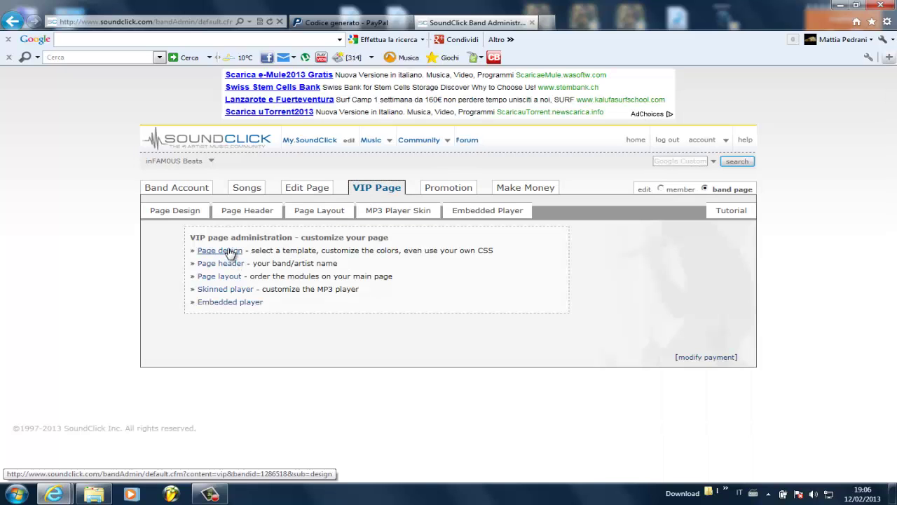
pyautogui.click(226, 277)
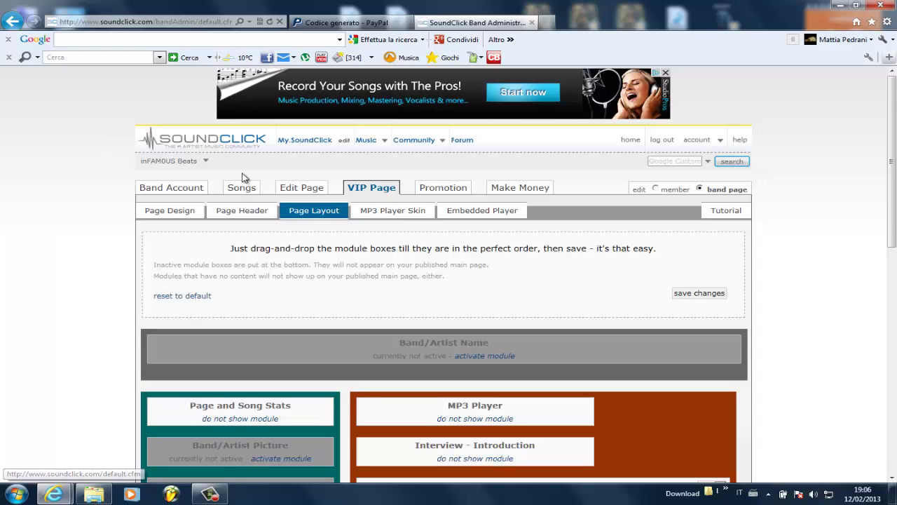
pyautogui.scroll(-4, 250, 189)
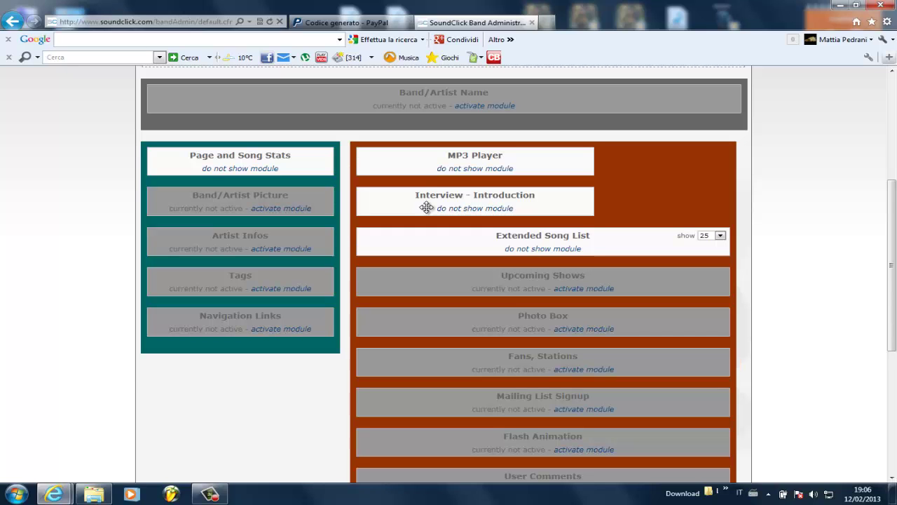
pyautogui.scroll(1, 426, 207)
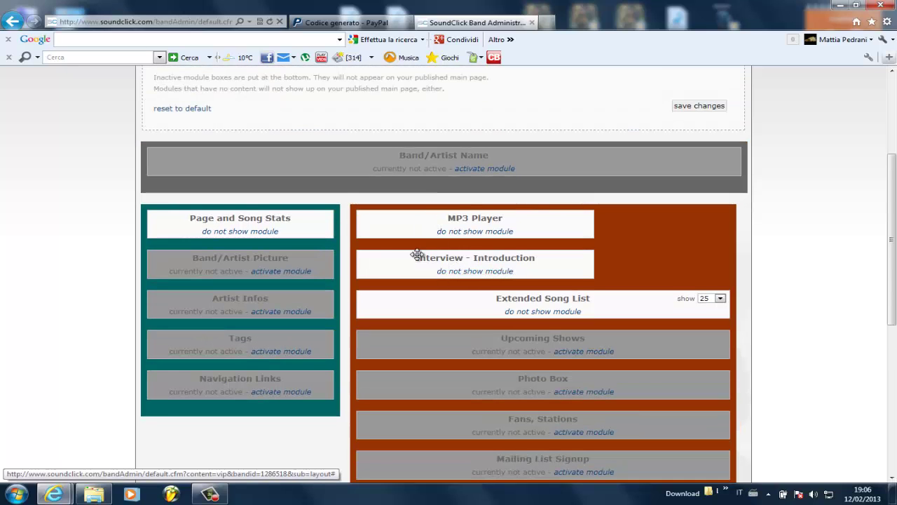
pyautogui.scroll(2, 372, 258)
pyautogui.scroll(1, 371, 258)
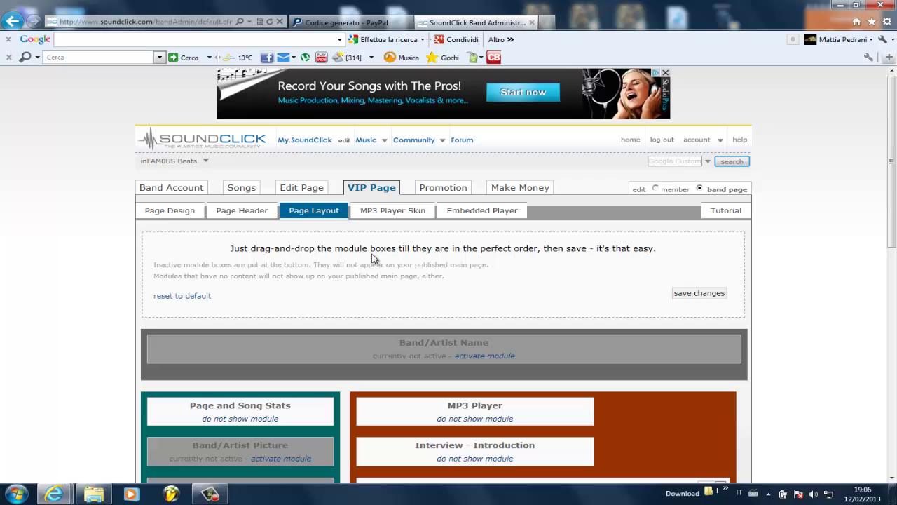
# Paste the PayPal button code into the "Introduction to your band" field of the band page's Interview section
pyautogui.click(310, 189)
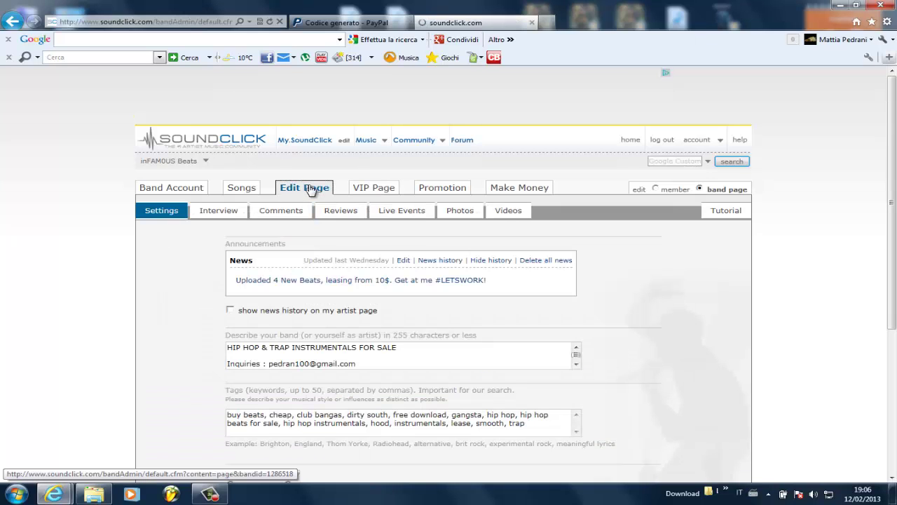
pyautogui.click(219, 210)
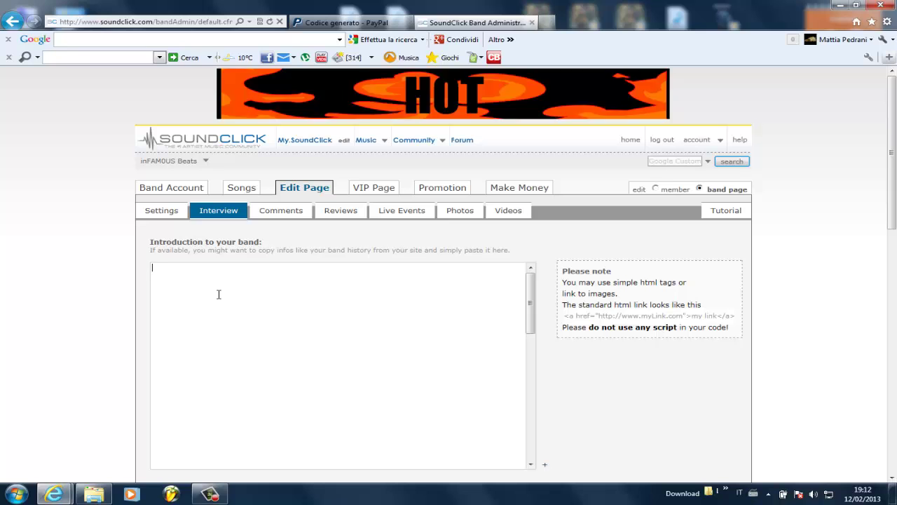
pyautogui.hotkey('ctrl', 'v')
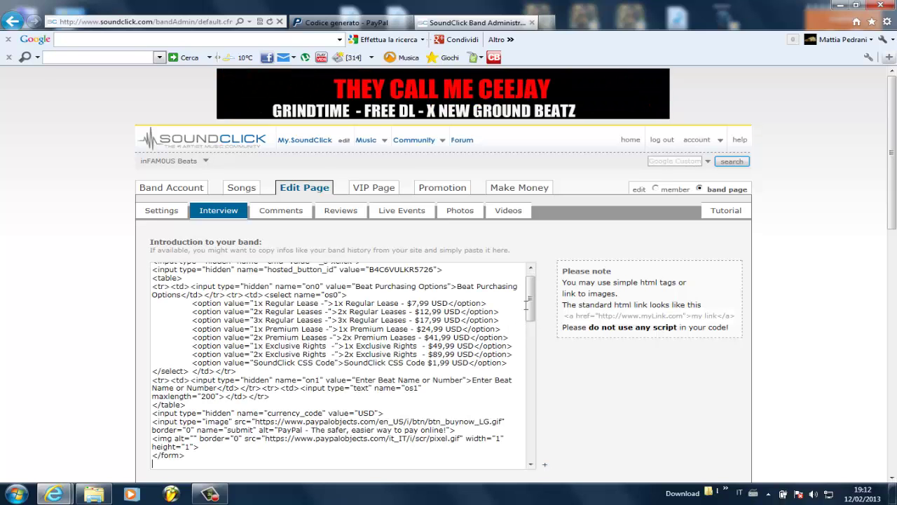
pyautogui.moveTo(531, 309)
pyautogui.mouseDown()
pyautogui.moveTo(532, 323)
pyautogui.moveTo(531, 292)
pyautogui.mouseUp()
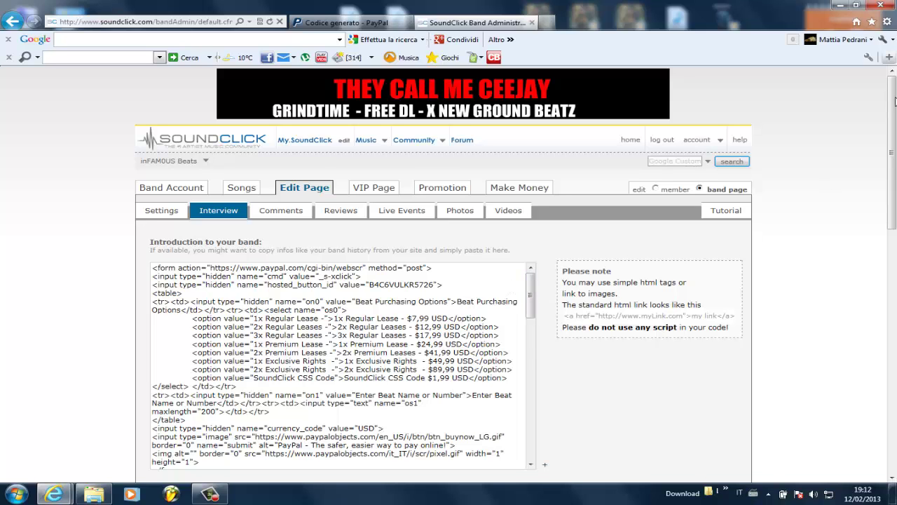
# Look through the interview form down to its Save Changes option and recheck the pasted button code
pyautogui.moveTo(892, 102); pyautogui.dragTo(883, 364)
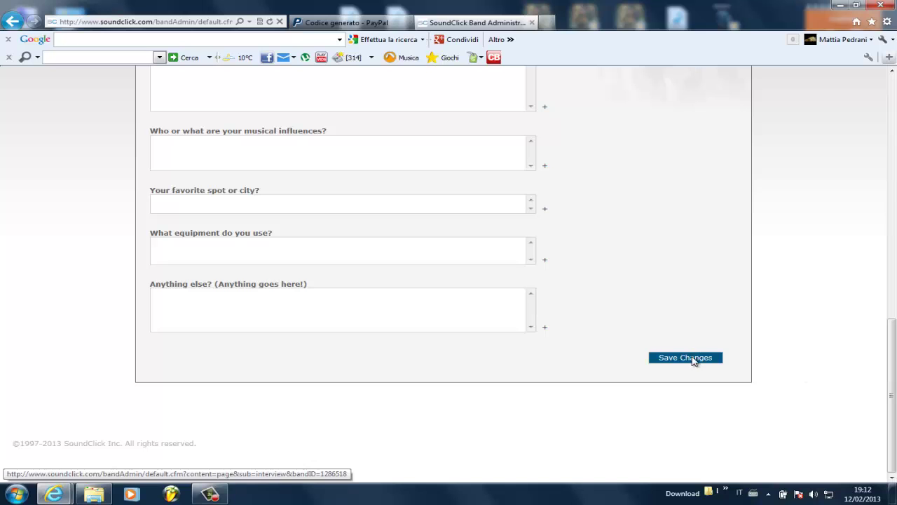
pyautogui.moveTo(894, 339); pyautogui.dragTo(887, 126)
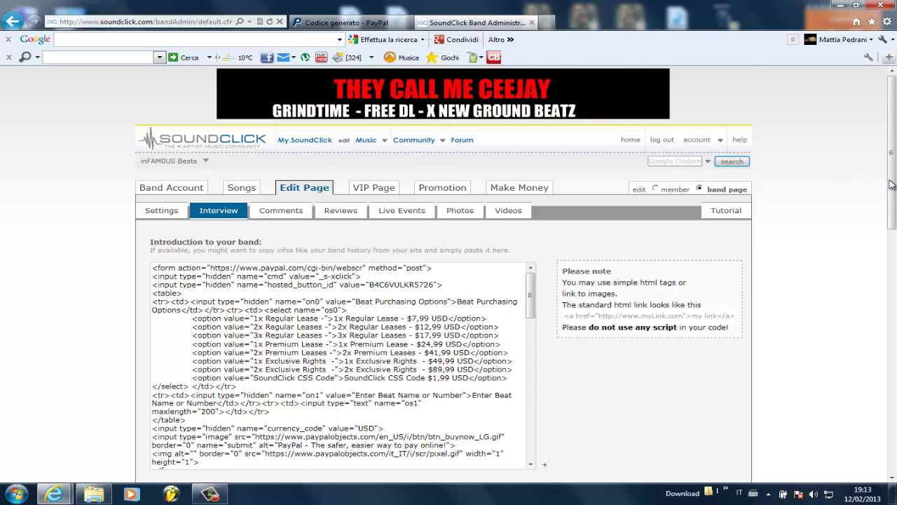
pyautogui.scroll(-2, 892, 184)
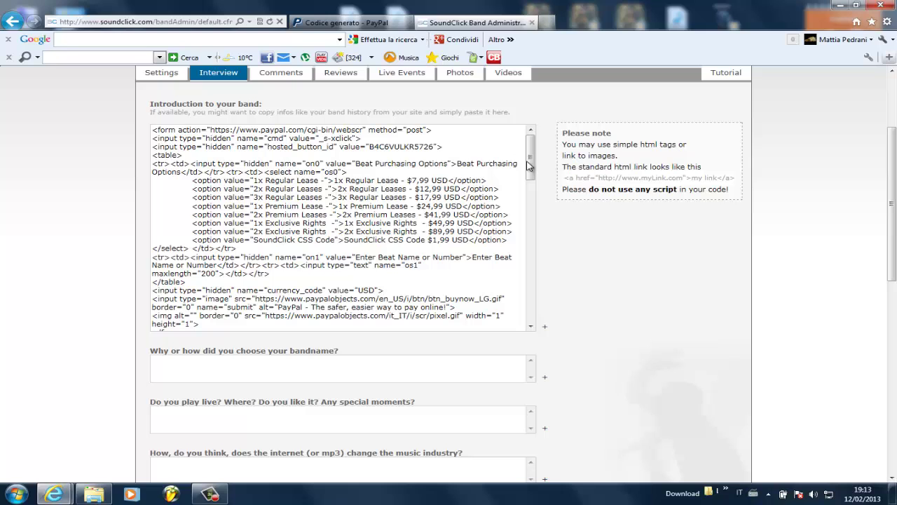
pyautogui.moveTo(893, 170); pyautogui.dragTo(872, 89)
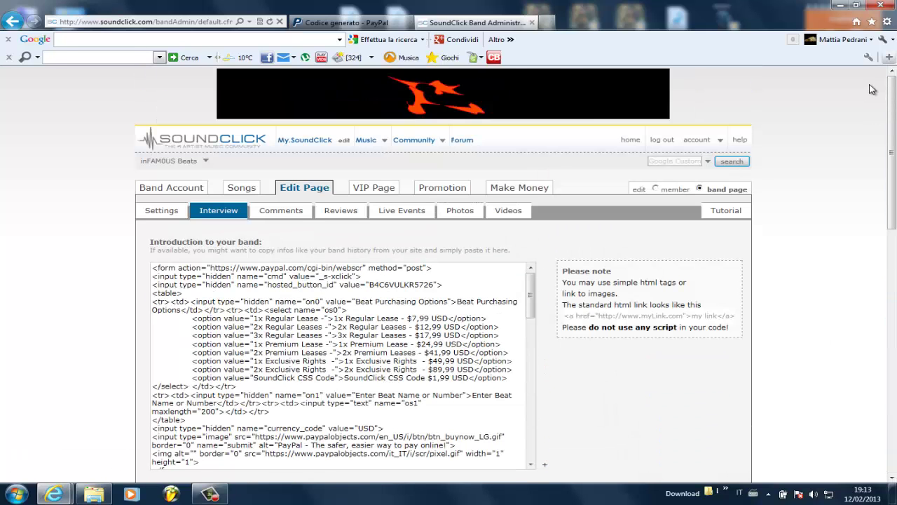